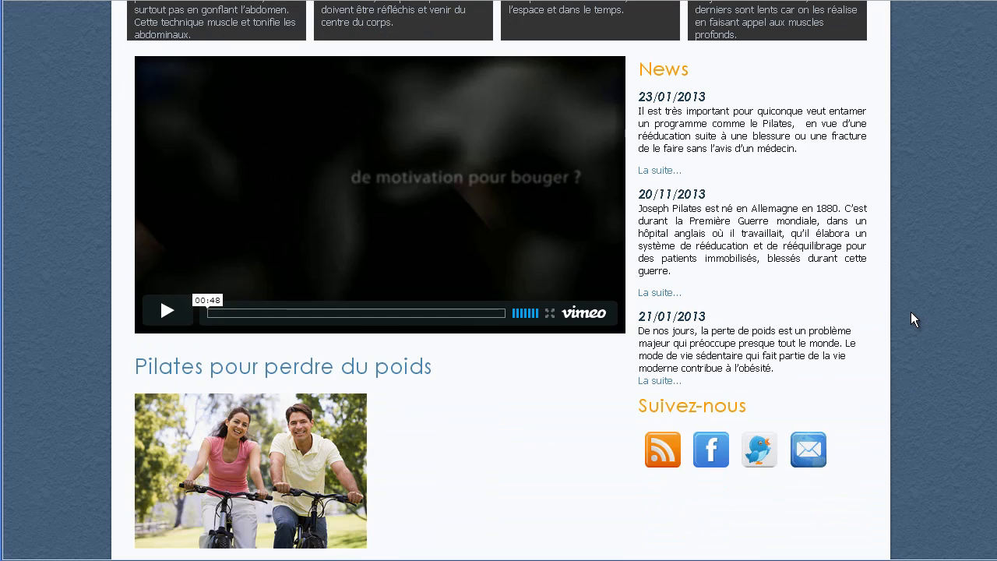
# Open the full 23/01/2013 news article and examine its breadcrumb trail from the home page to the article title.
pyautogui.click(653, 172)
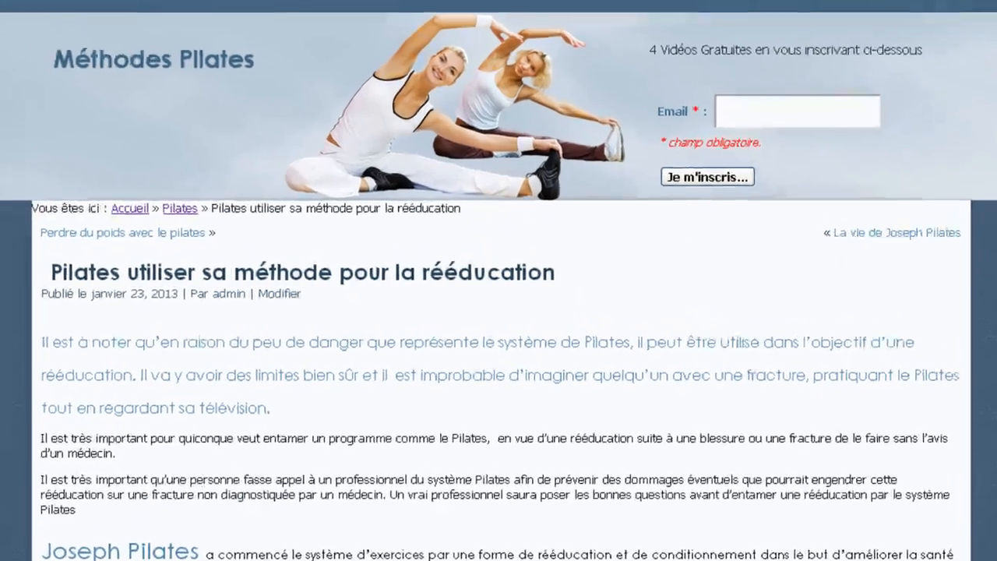
pyautogui.moveTo(461, 205); pyautogui.dragTo(22, 207)
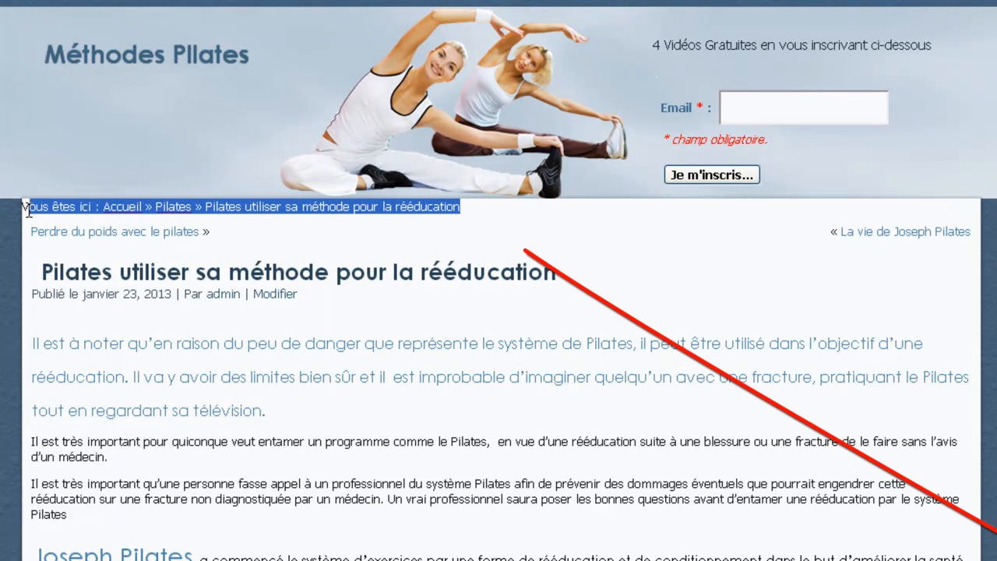
pyautogui.click(681, 294)
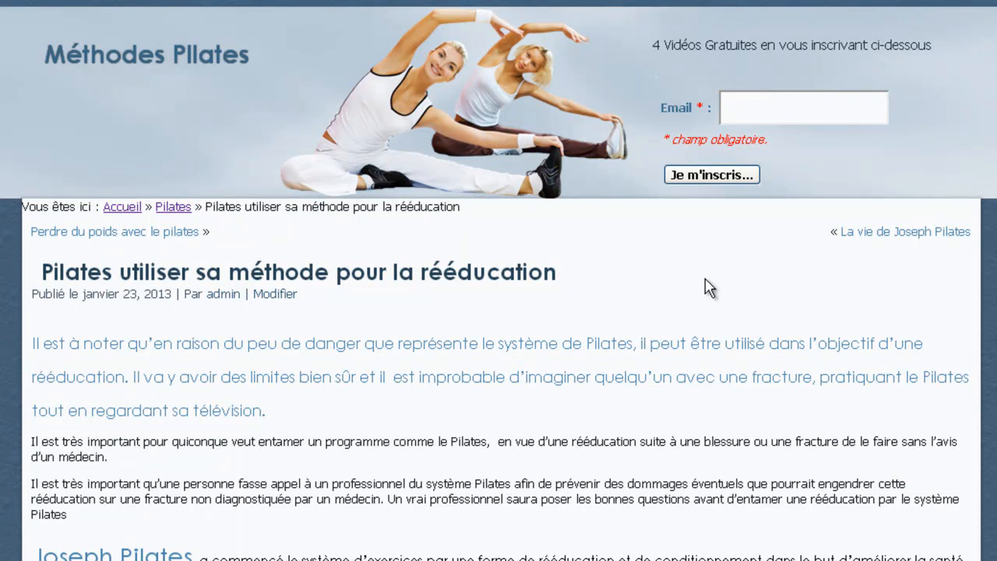
pyautogui.scroll(-9, 702, 281)
pyautogui.scroll(9, 701, 282)
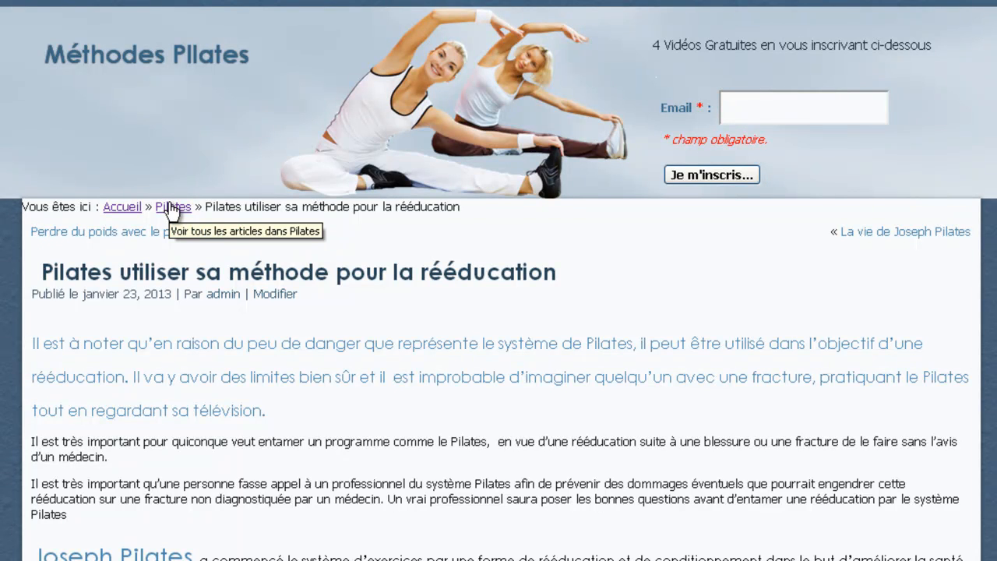
# Follow the breadcrumb's Pilates link and look through the articles in that category archive.
pyautogui.click(171, 209)
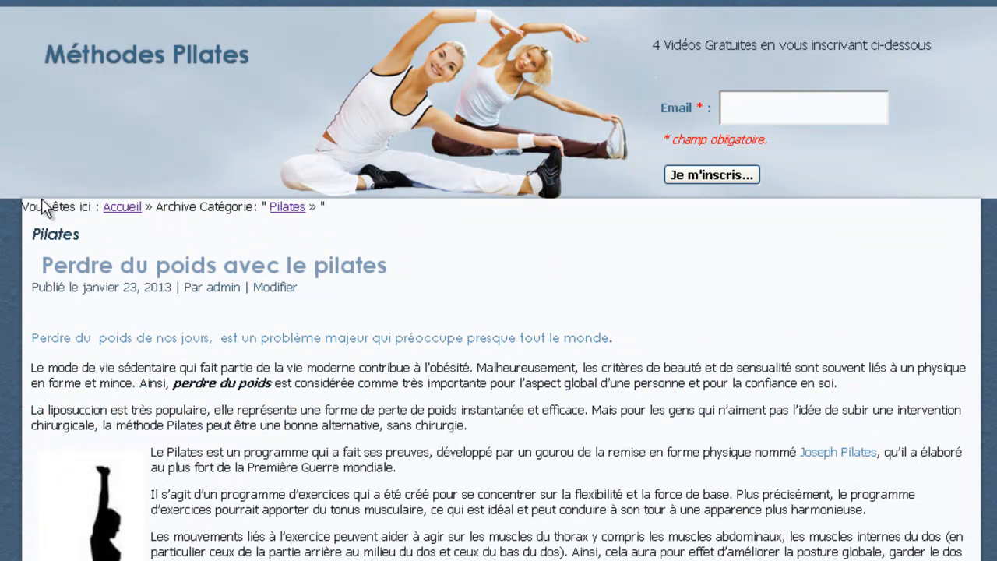
pyautogui.scroll(-4, 417, 268)
pyautogui.scroll(4, 410, 261)
pyautogui.scroll(-20, 607, 304)
pyautogui.scroll(7, 592, 296)
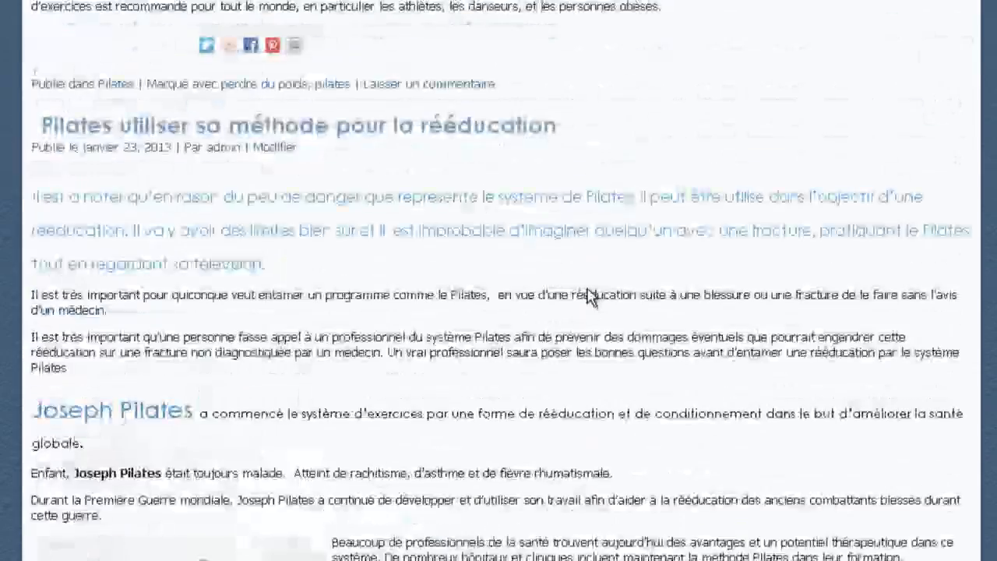
pyautogui.scroll(12, 587, 297)
# Return to the home page through the breadcrumb's Accueil link and open the full article on Pilates for weight loss.
pyautogui.click(119, 210)
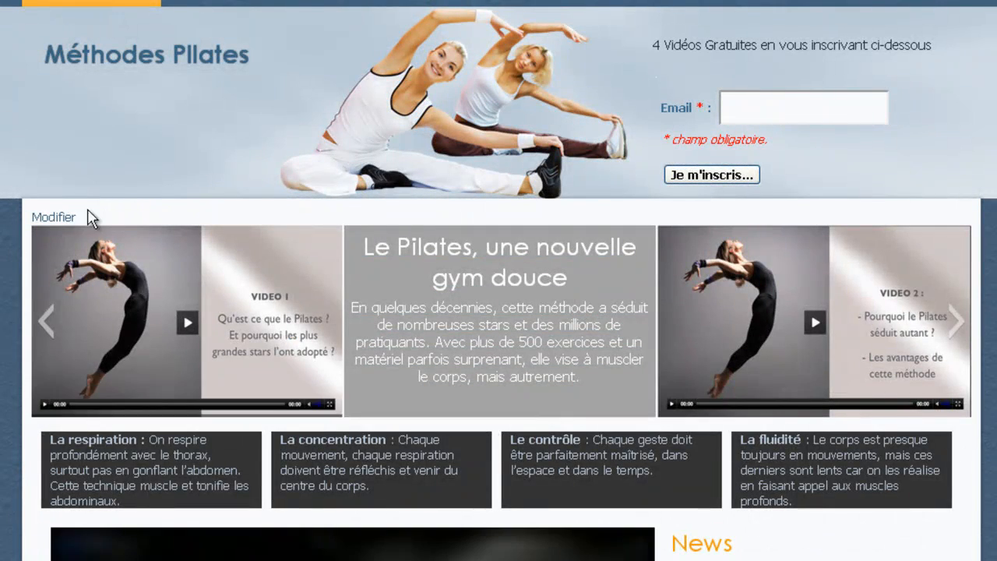
pyautogui.scroll(-12, 828, 397)
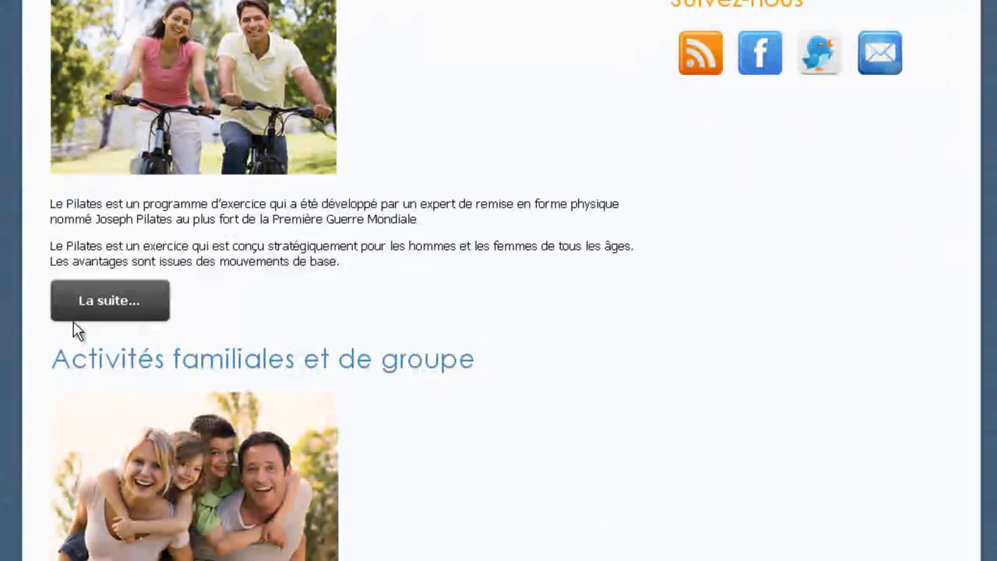
pyautogui.click(104, 315)
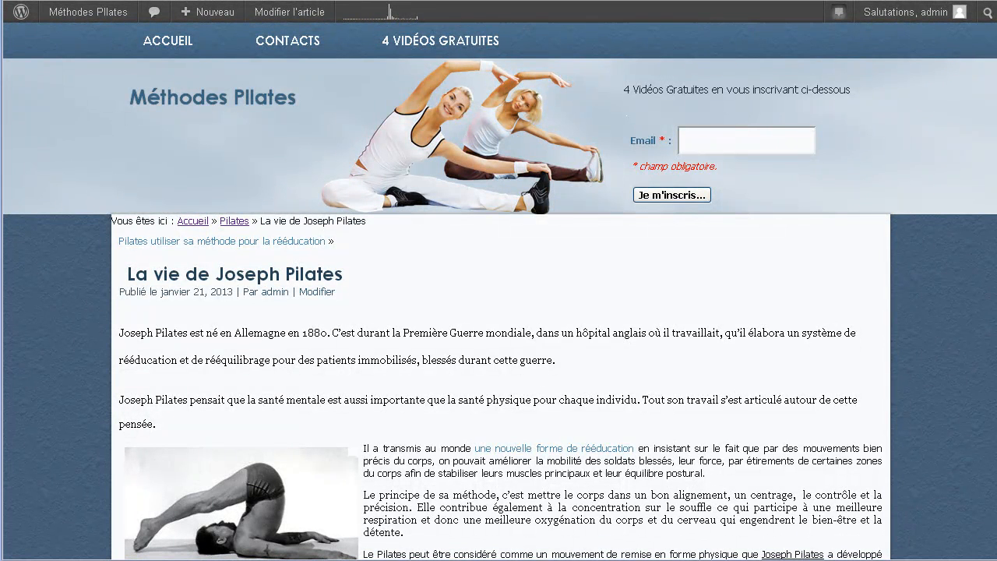
# Switch to the file explorer and review the __Fichier_CSS folder, cs-mes-fonctions folder and __Me lire.TXT file in Plugin-fil-ariane.
pyautogui.hotkey('alt', 'Tab')
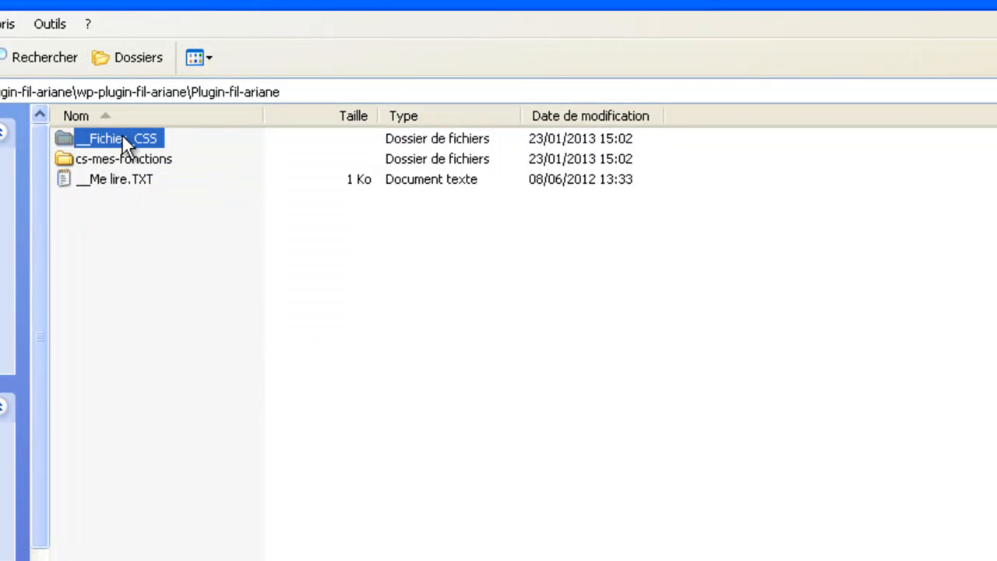
pyautogui.click(100, 159)
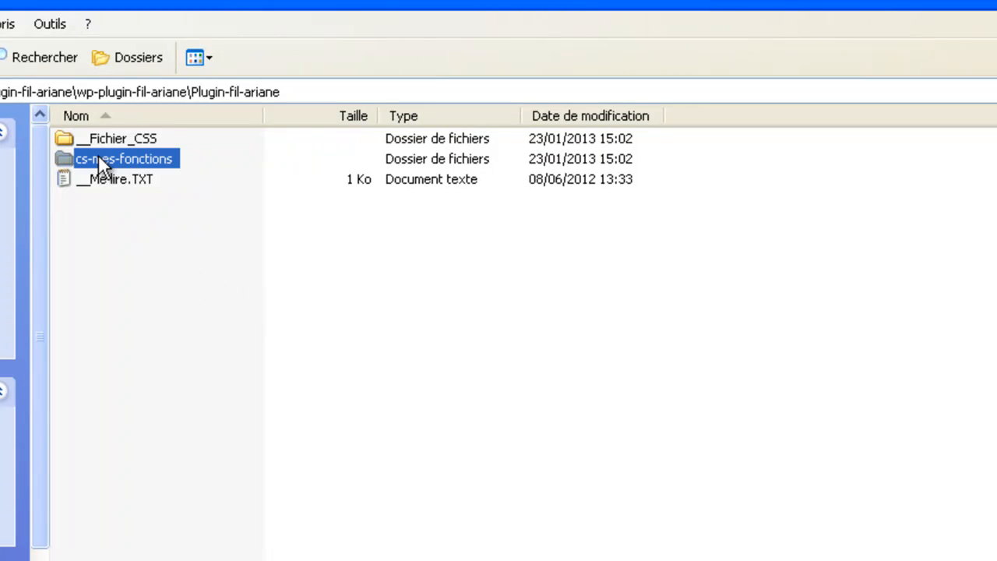
pyautogui.click(96, 177)
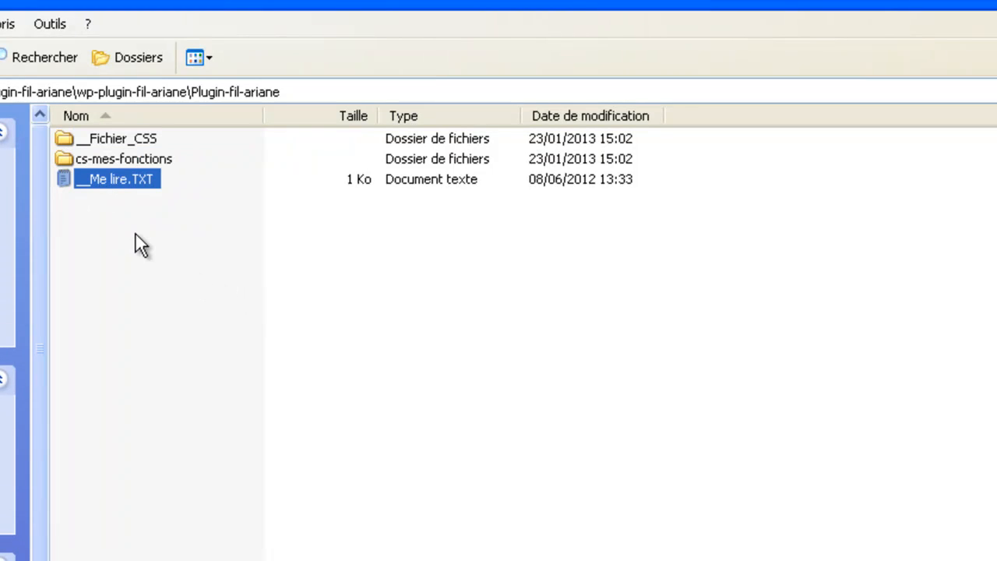
pyautogui.click(145, 212)
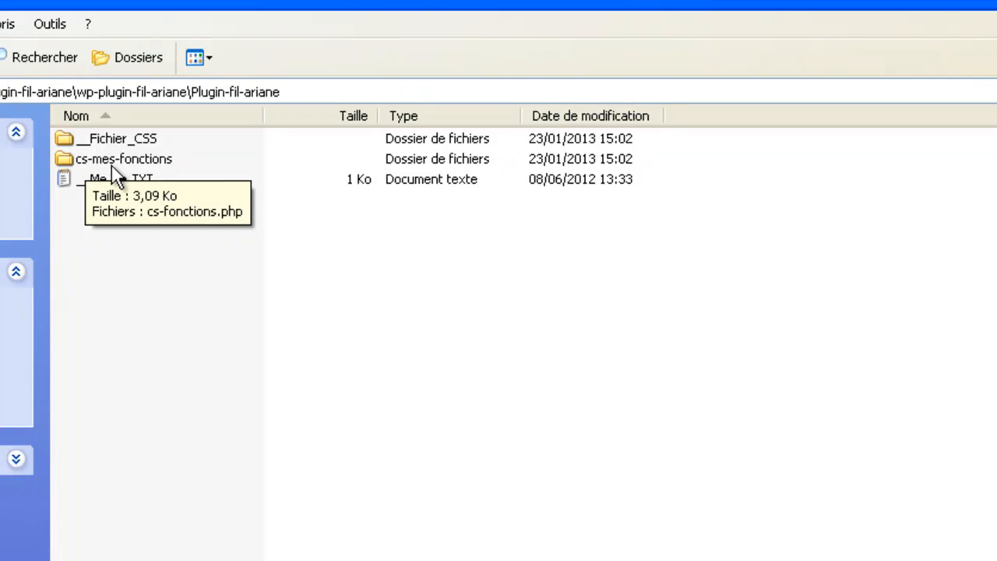
# Point out the cs-mes-fonctions folder and open its destination, the remote wp-content/plugins folder, in the FTP client.
pyautogui.click(93, 157)
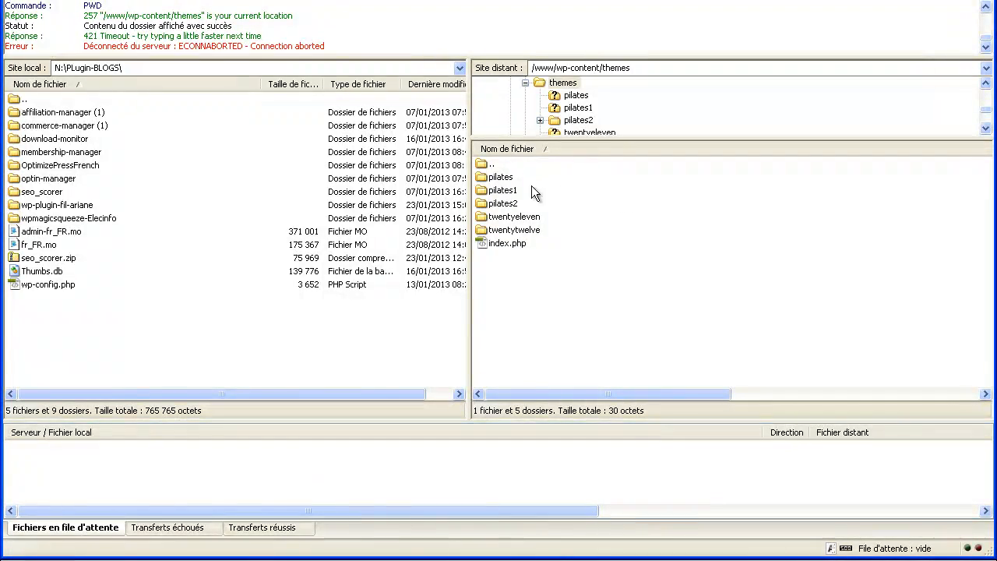
pyautogui.doubleClick(485, 164)
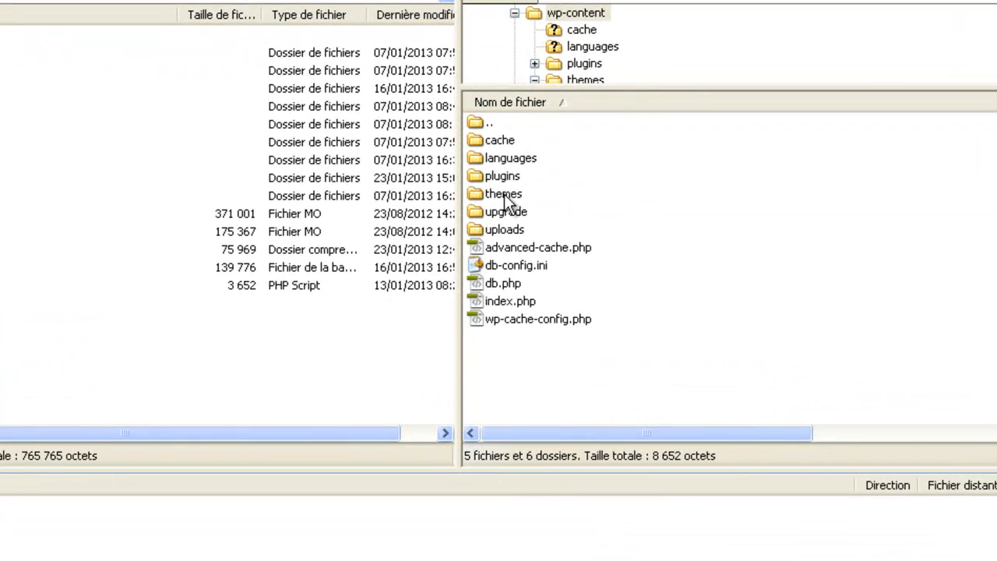
pyautogui.doubleClick(491, 177)
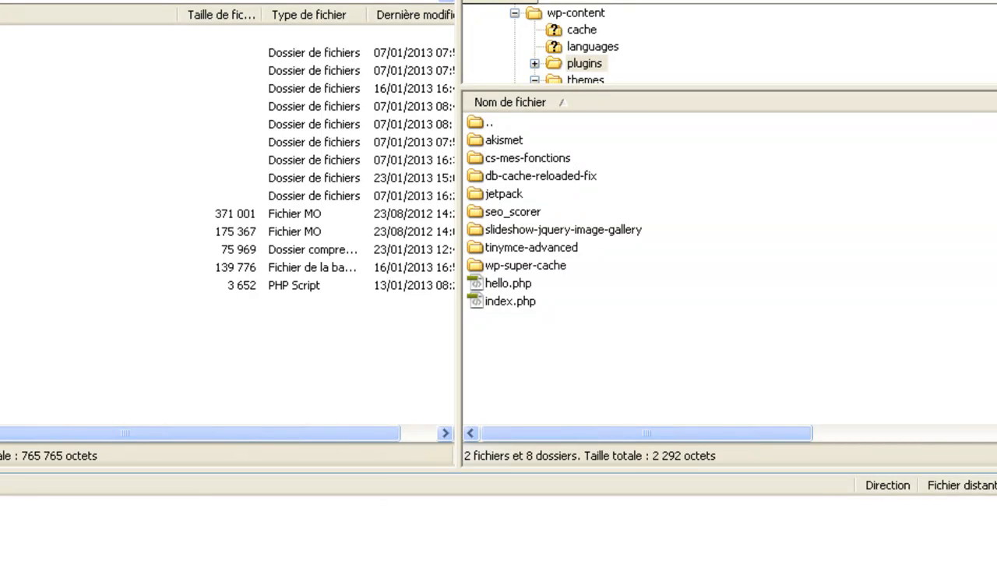
# Return to the file explorer and open the __Fichier_CSS folder to show the cs-custom.css file.
pyautogui.hotkey('alt', 'Tab')
pyautogui.moveTo(237, 175); pyautogui.dragTo(137, 173)
pyautogui.click(215, 194)
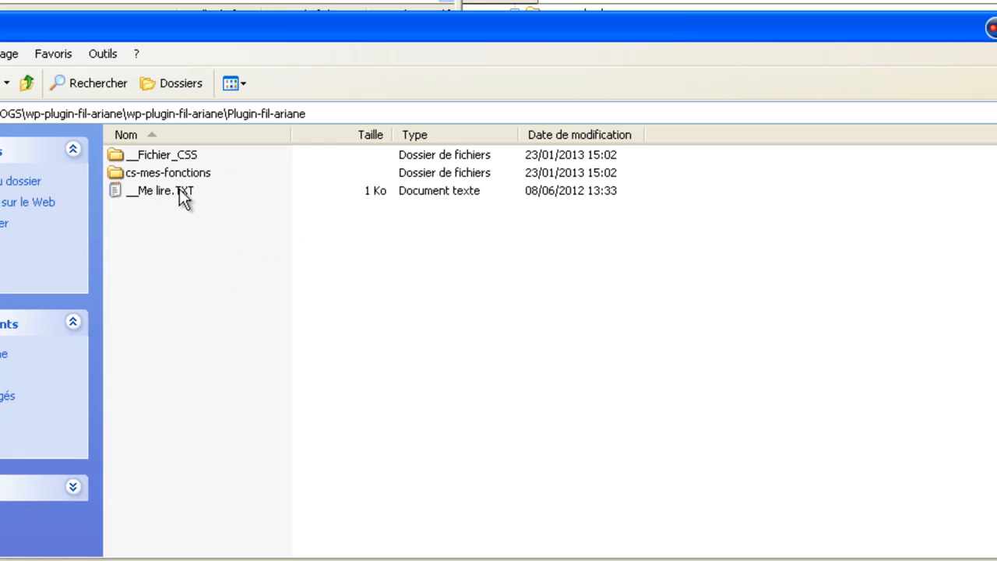
pyautogui.click(153, 152)
pyautogui.doubleClick(152, 153)
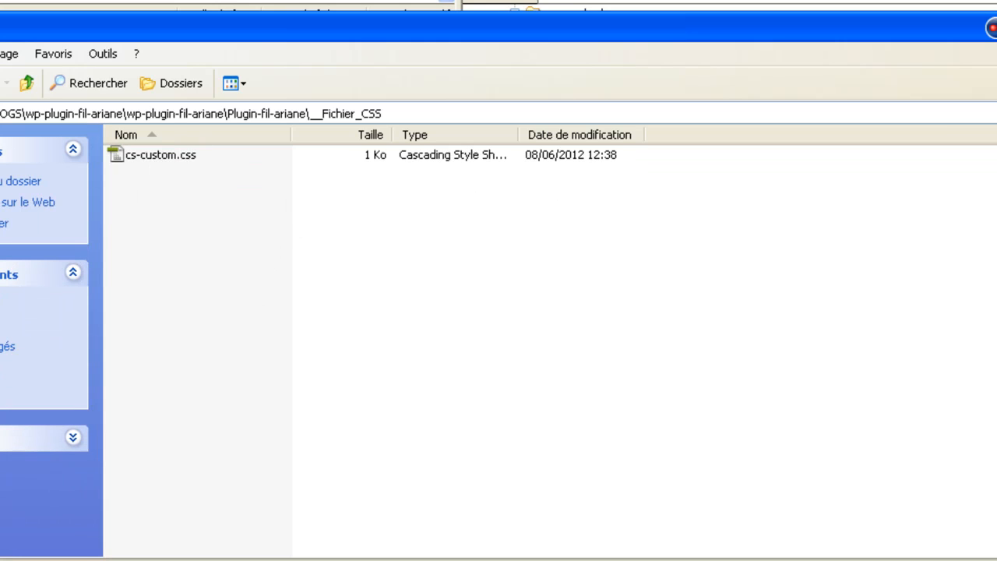
pyautogui.press('BackSpace')
pyautogui.doubleClick(170, 155)
# Switch to the FTP client, open the remote wp-content/themes/pilates2 folder and locate cs-custom.css.
pyautogui.hotkey('alt', 'Tab')
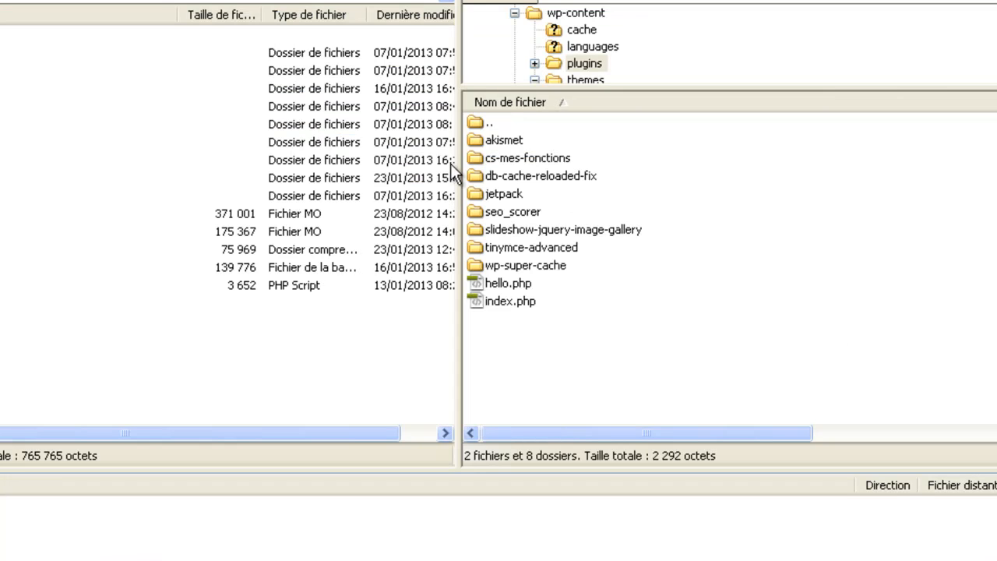
pyautogui.doubleClick(478, 125)
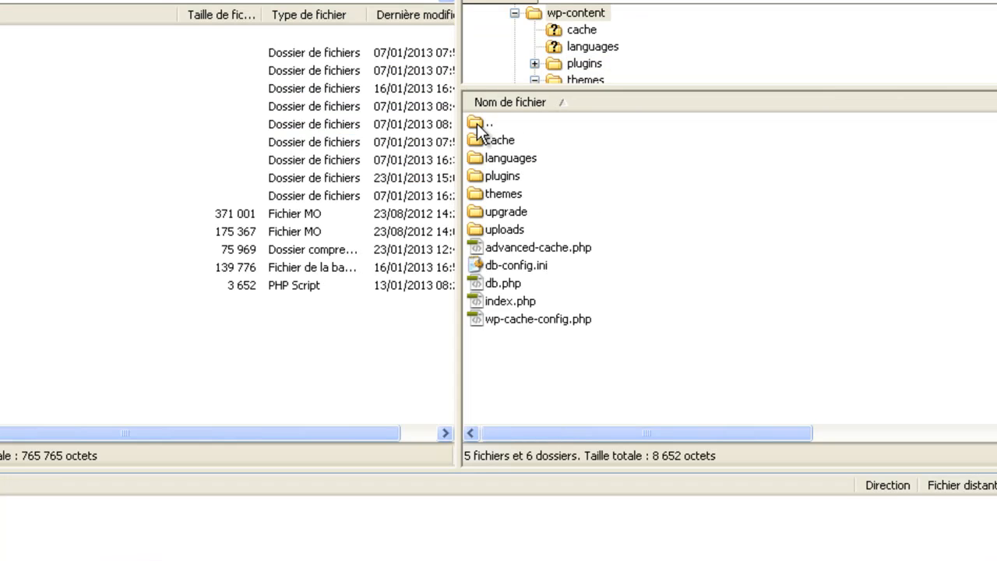
pyautogui.doubleClick(492, 194)
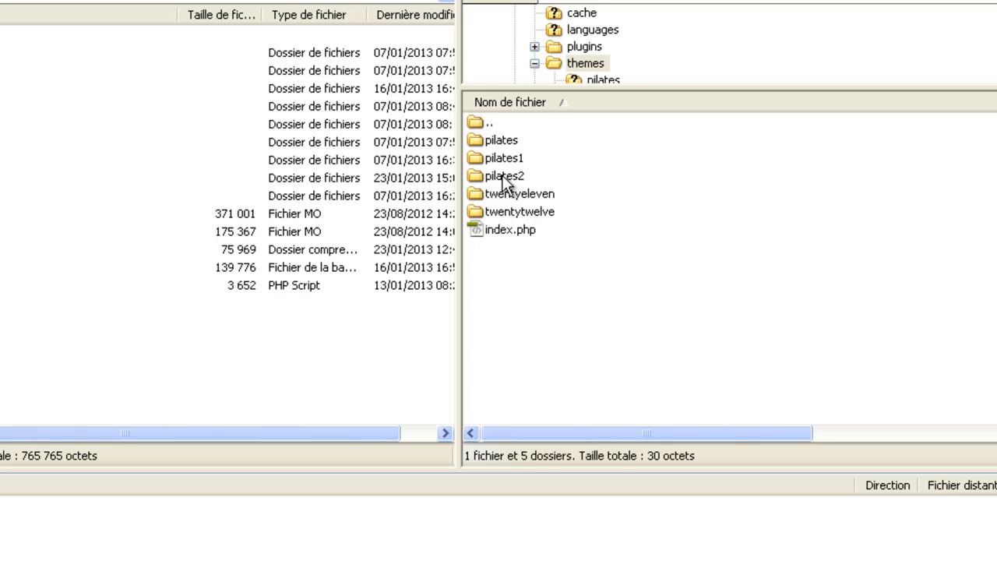
pyautogui.doubleClick(492, 177)
pyautogui.click(715, 264)
pyautogui.scroll(-1, 713, 259)
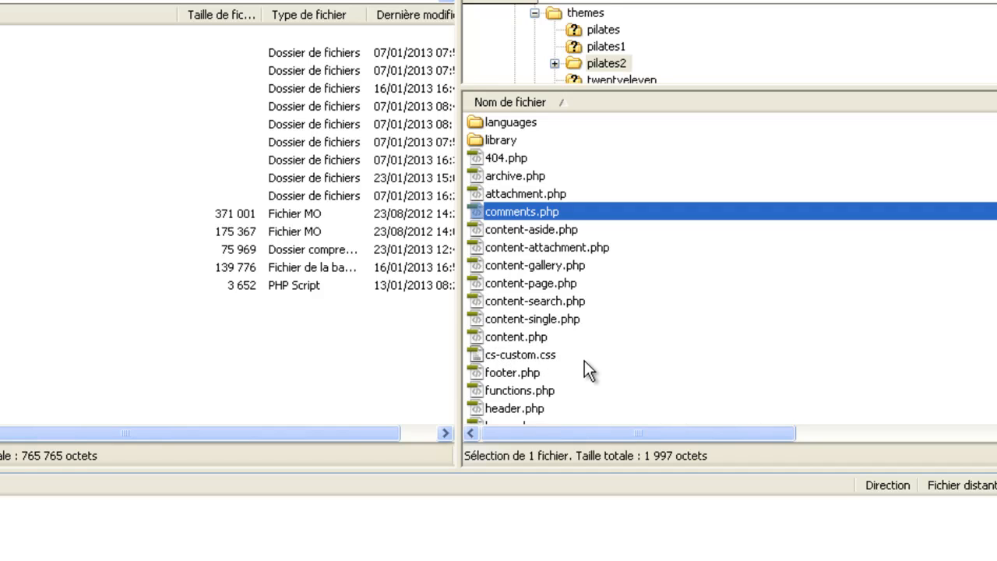
# Go back to the local Plugin-fil-ariane folder, then switch to the WordPress dashboard and view the installed extensions.
pyautogui.hotkey('alt', 'Tab')
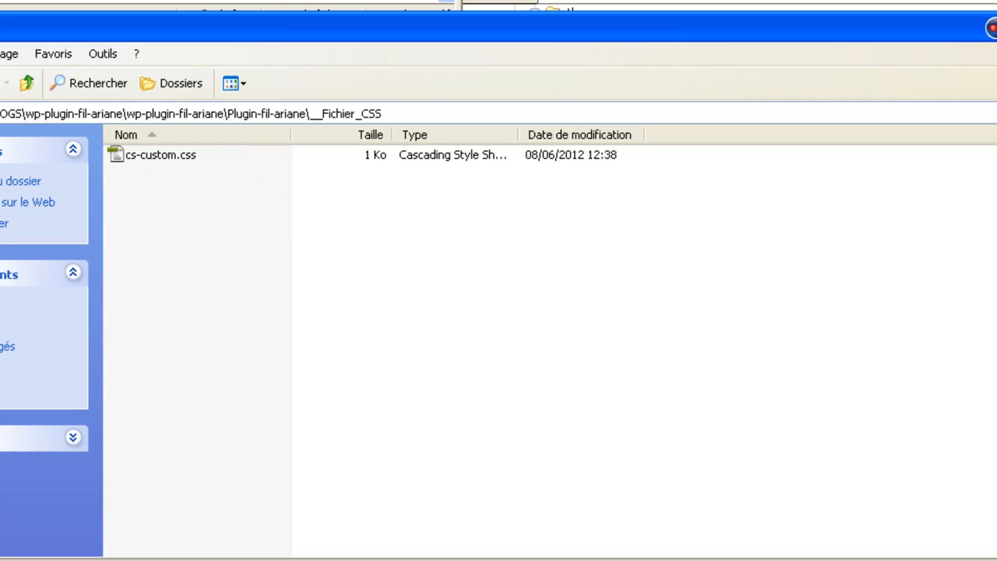
pyautogui.press('BackSpace')
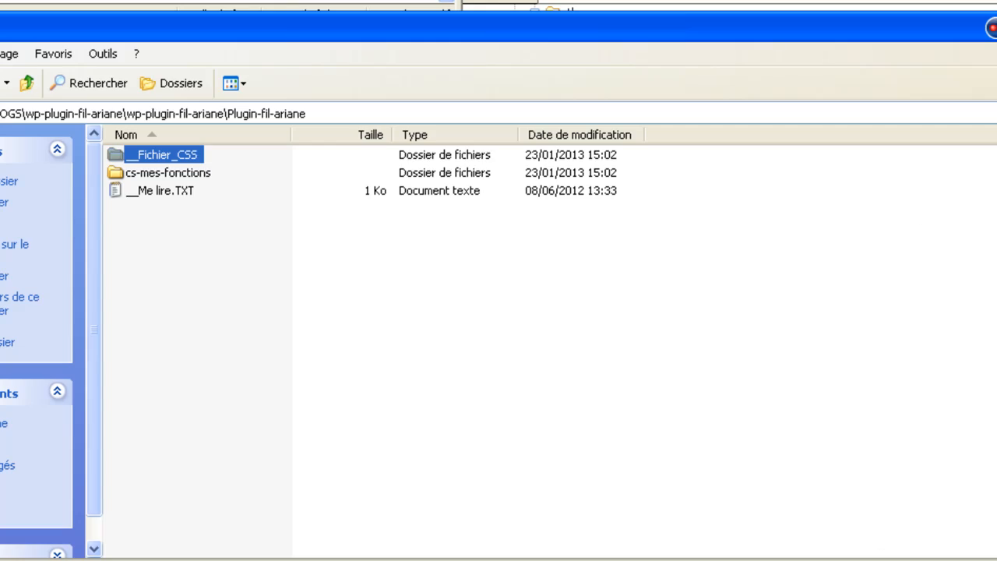
pyautogui.click(961, 559)
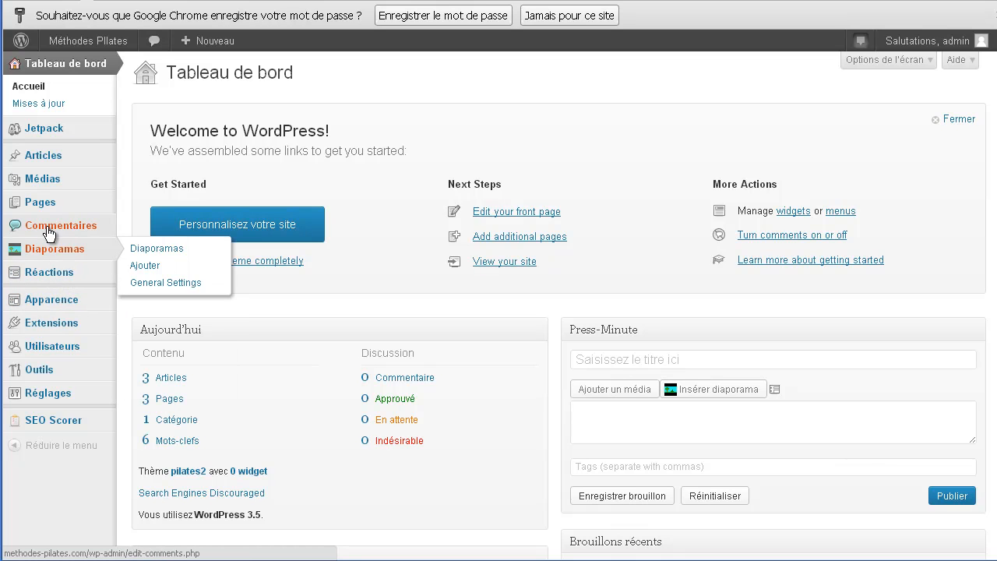
pyautogui.click(56, 327)
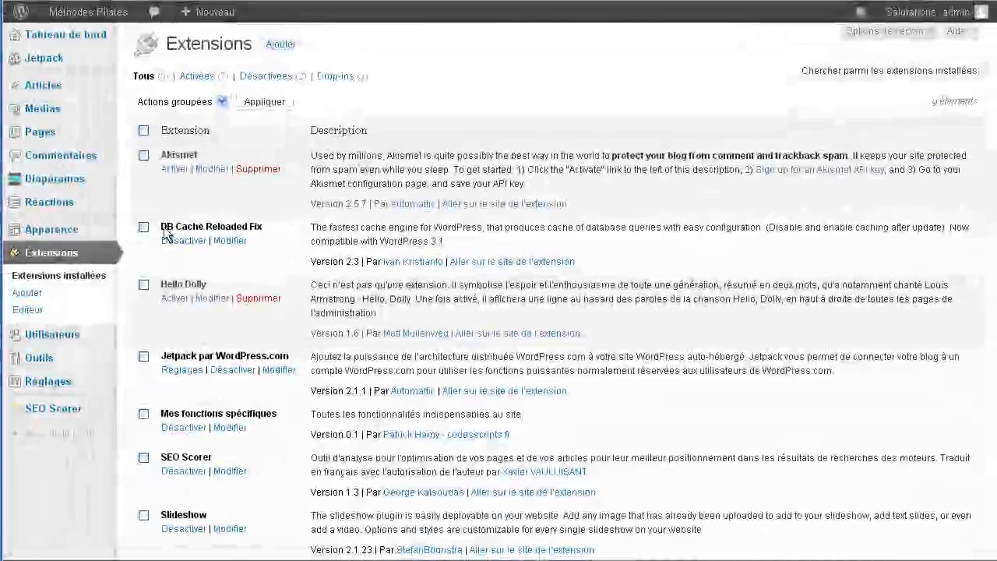
# Open the pilates2 theme's header template (header.php) in the WordPress theme editor.
pyautogui.click(54, 231)
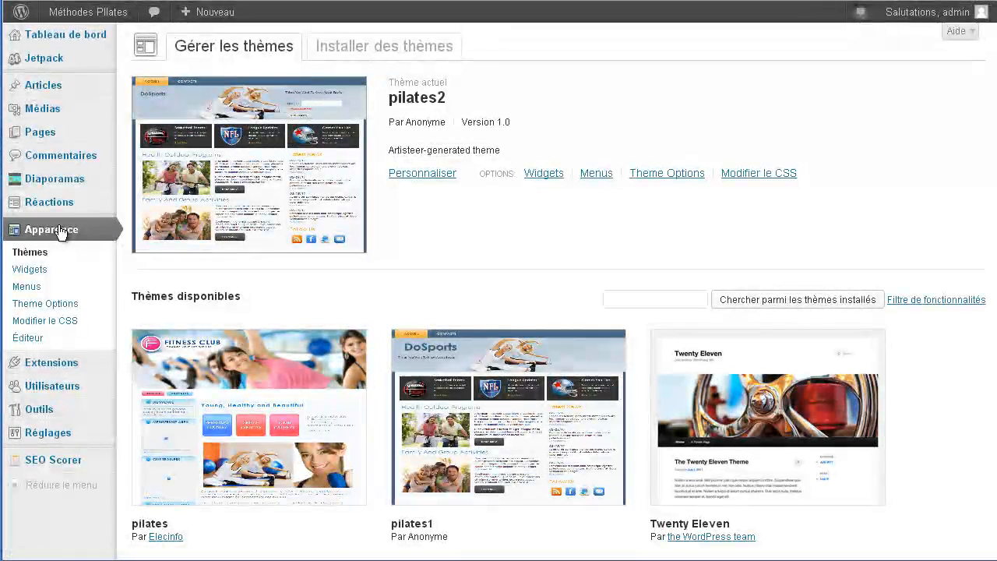
pyautogui.click(28, 339)
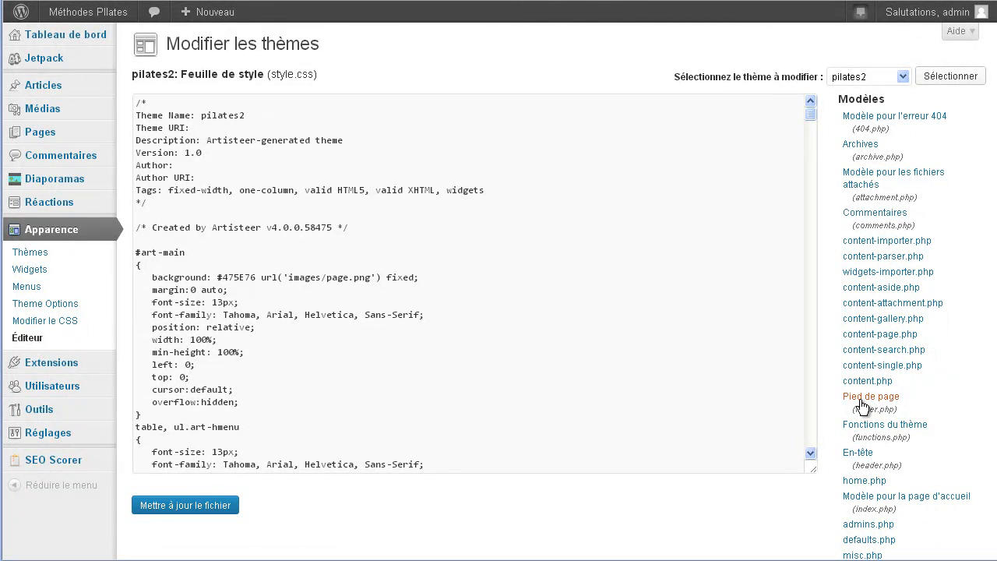
pyautogui.scroll(-1, 993, 226)
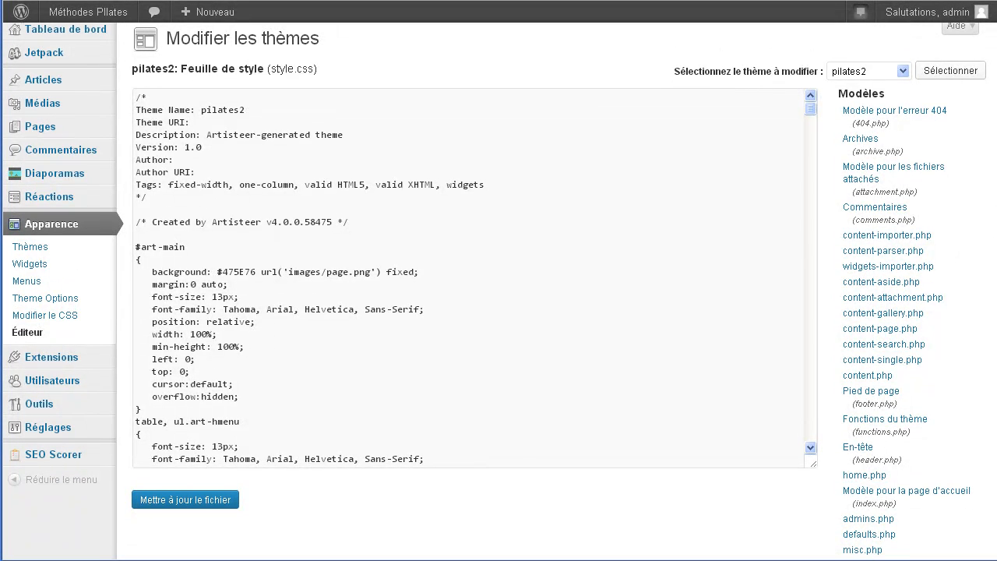
pyautogui.scroll(-3, 982, 308)
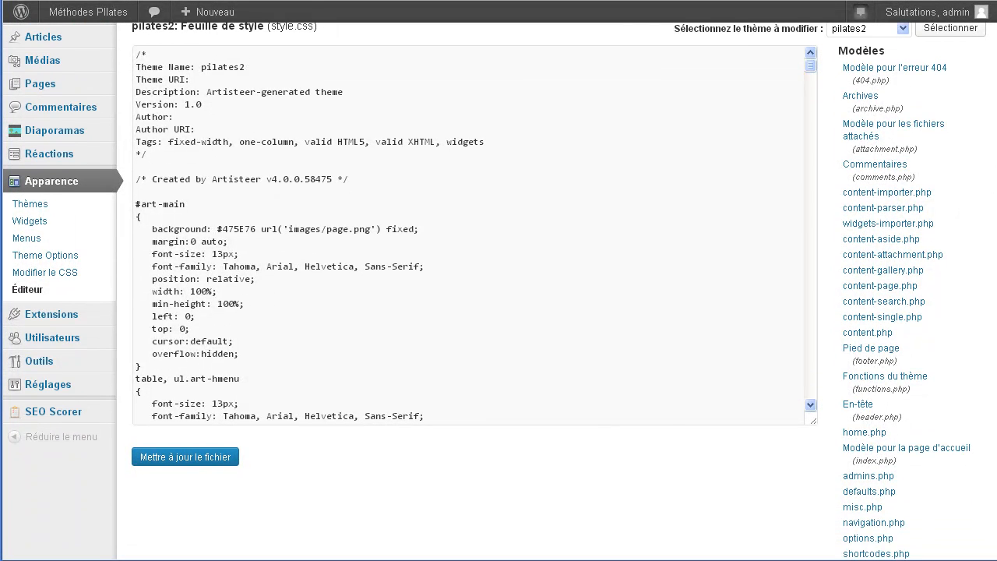
pyautogui.click(868, 309)
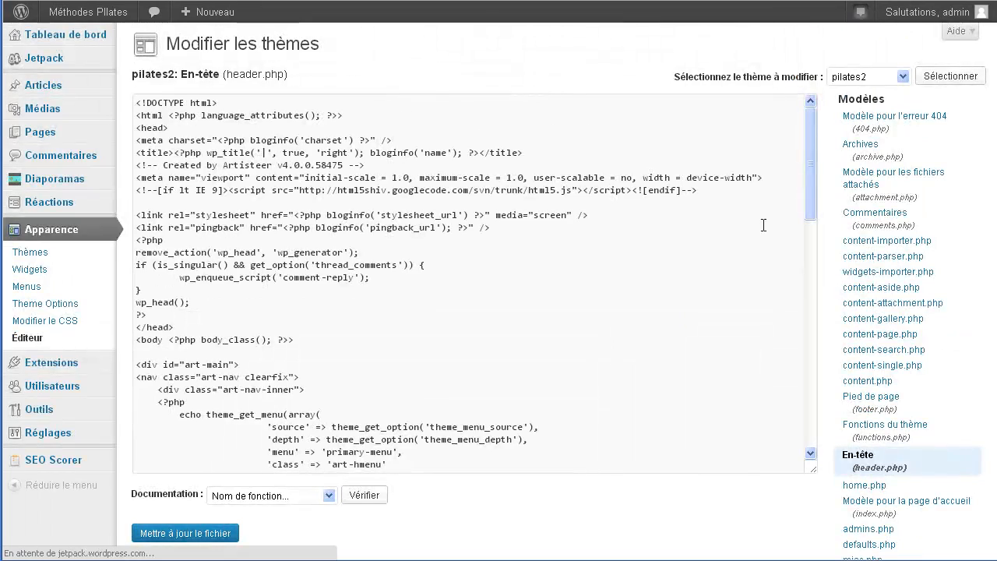
# Select the whole "Fil d ariane" code block that calls wp_fil_ariane() at the end of header.php.
pyautogui.moveTo(811, 126); pyautogui.dragTo(816, 236)
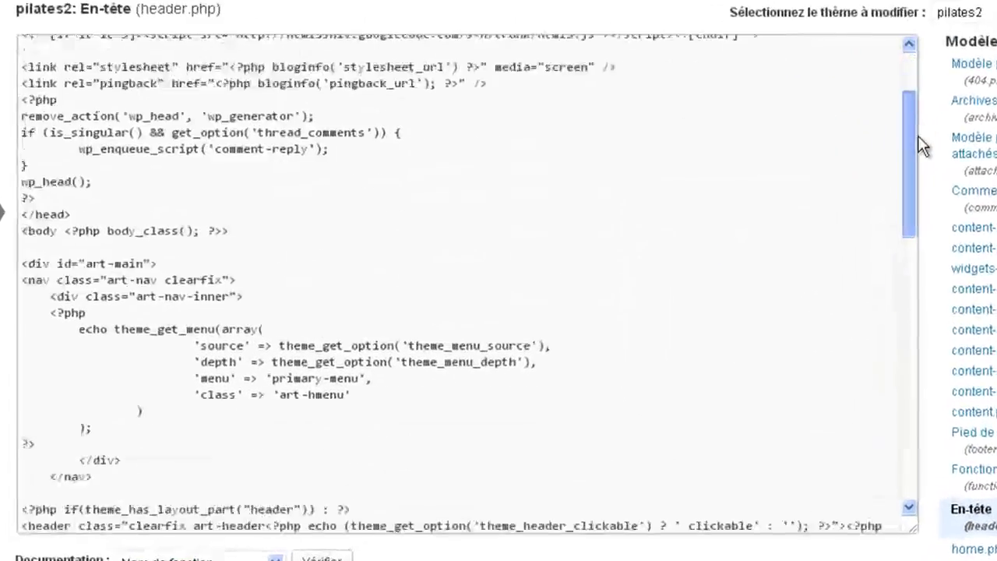
pyautogui.moveTo(921, 224); pyautogui.dragTo(917, 426)
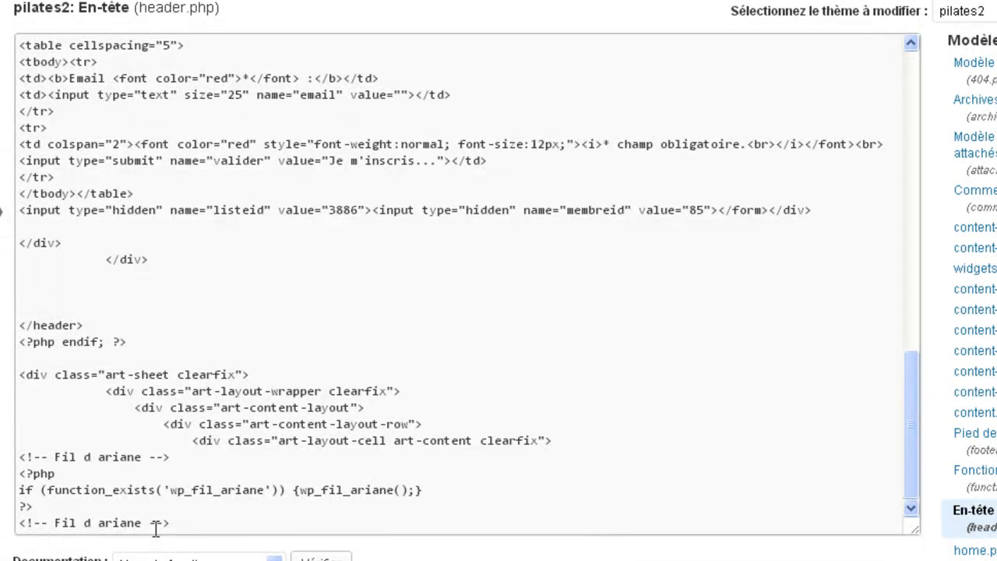
pyautogui.moveTo(19, 457); pyautogui.dragTo(188, 523)
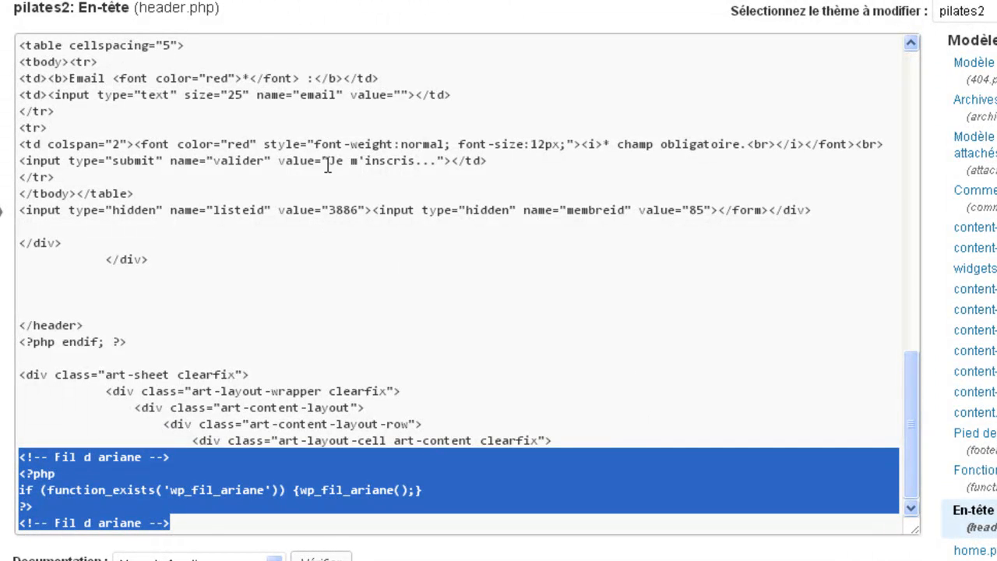
pyautogui.click(574, 434)
pyautogui.moveTo(19, 459); pyautogui.dragTo(217, 523)
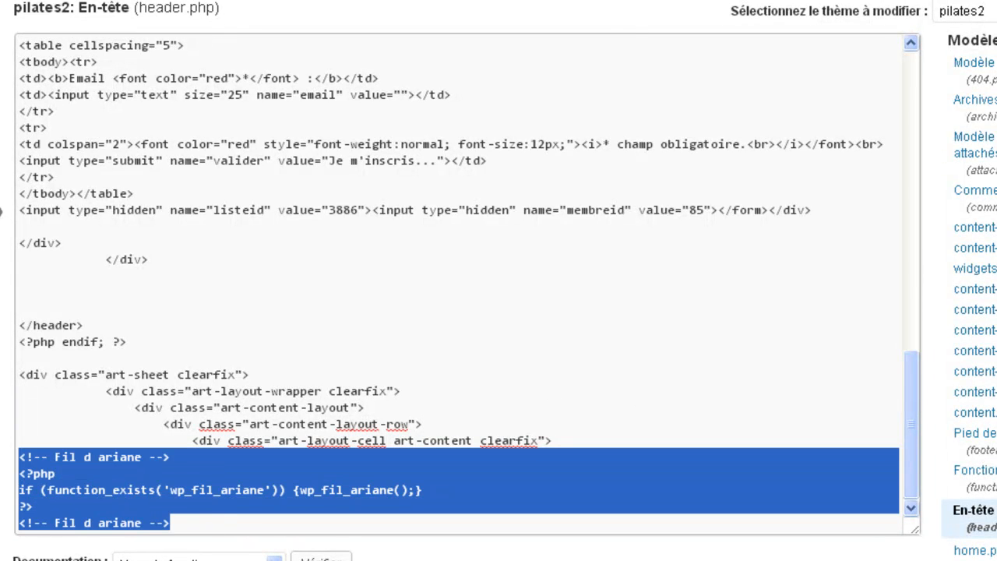
# Review the __Me lire.TXT readme in Notepad, highlighting the "Fil d ariane" code block given in section 3.
pyautogui.hotkey('alt', 'Tab')
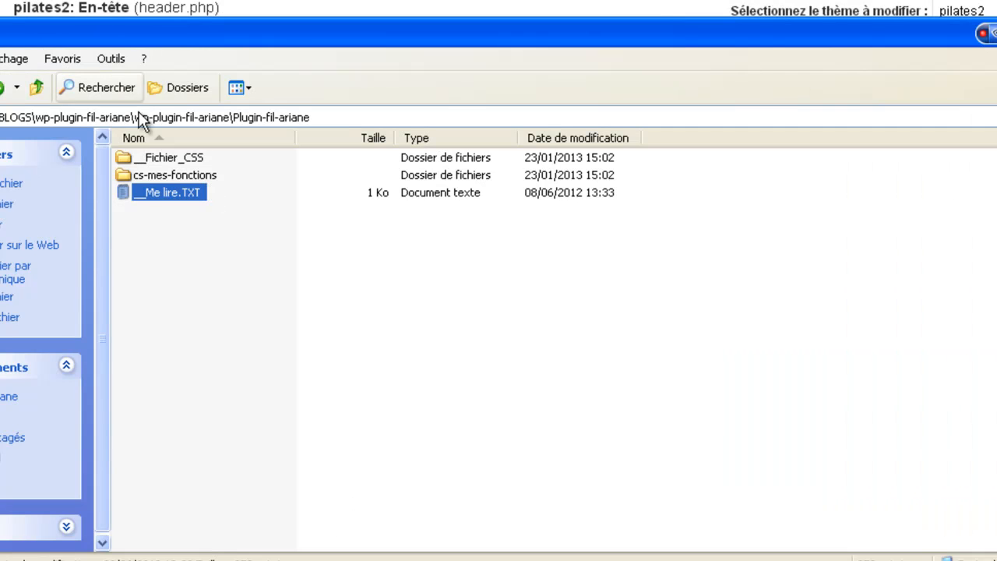
pyautogui.click(254, 267)
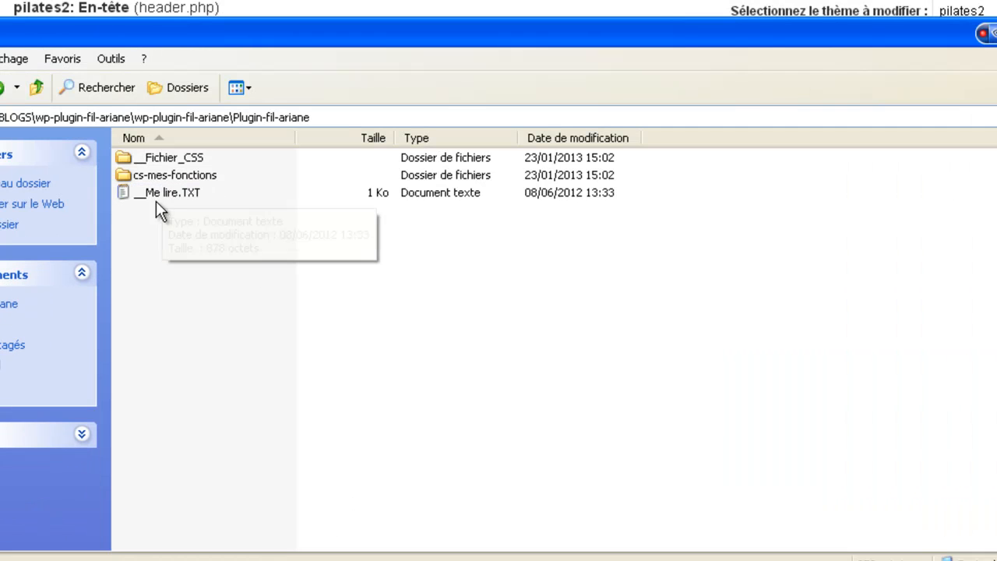
pyautogui.hotkey('alt', 'Tab')
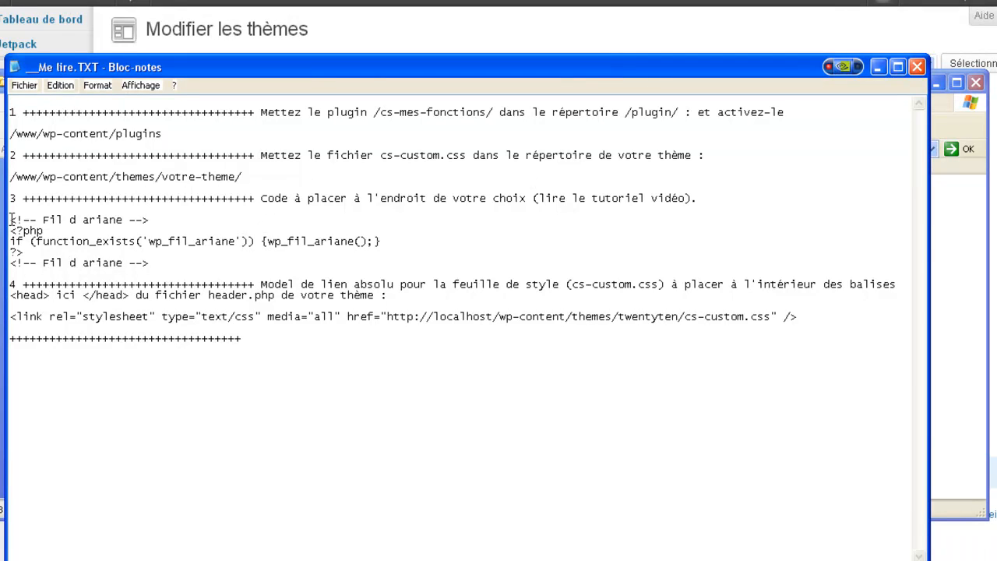
pyautogui.moveTo(11, 222); pyautogui.dragTo(154, 262)
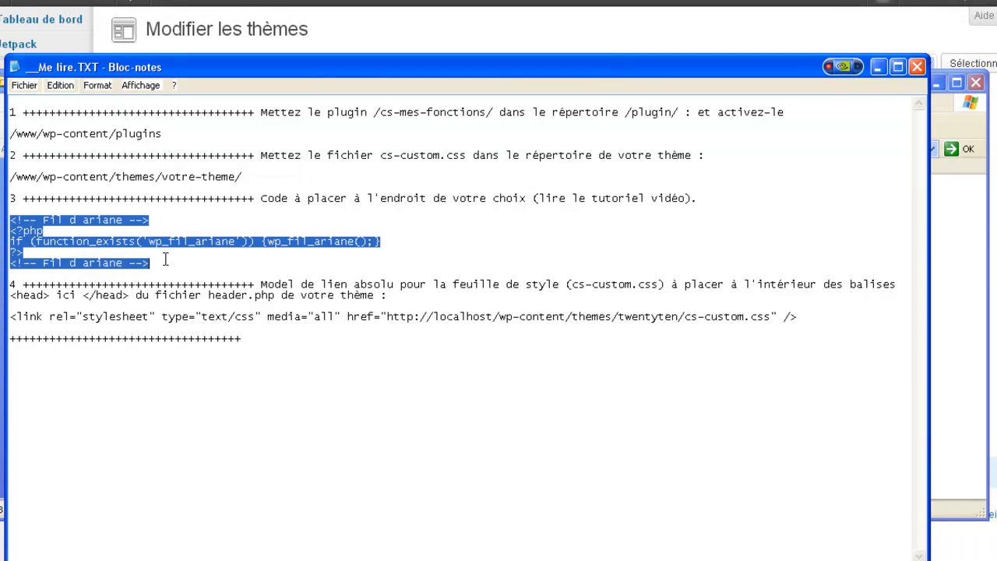
pyautogui.click(378, 346)
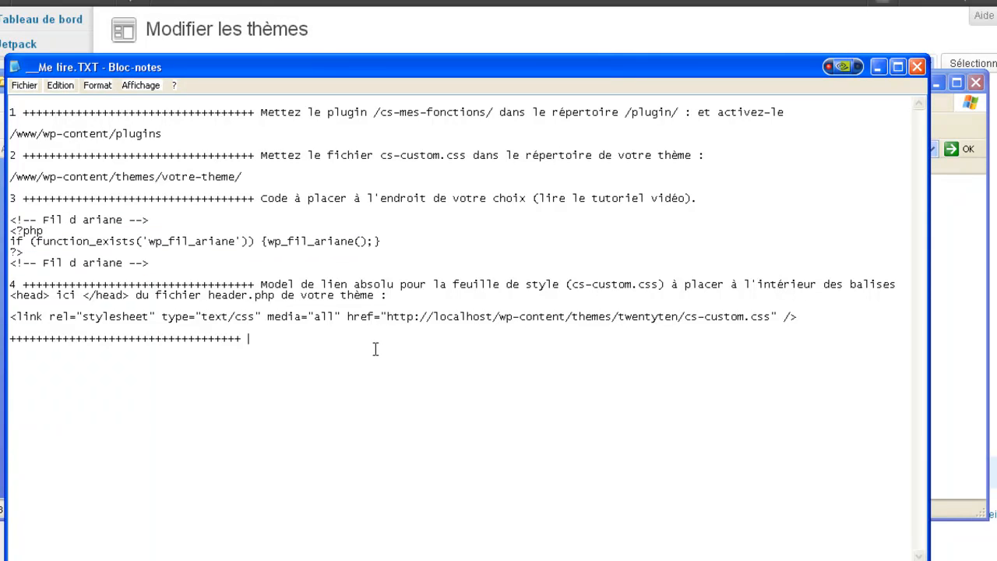
# Put the readme away and follow the Pilates category link in the breadcrumb of the "La vie de Joseph Pilates" article.
pyautogui.click(880, 67)
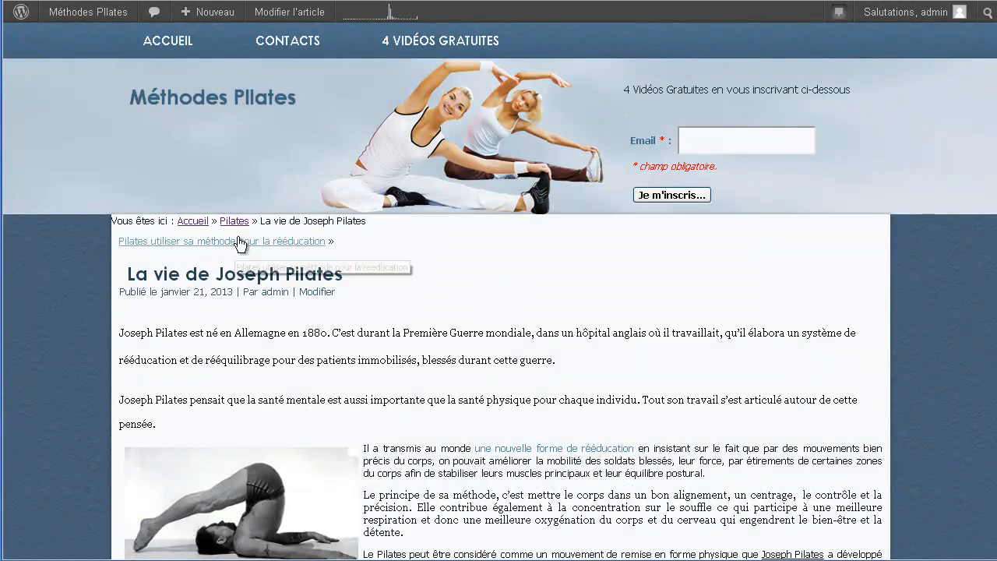
pyautogui.click(234, 223)
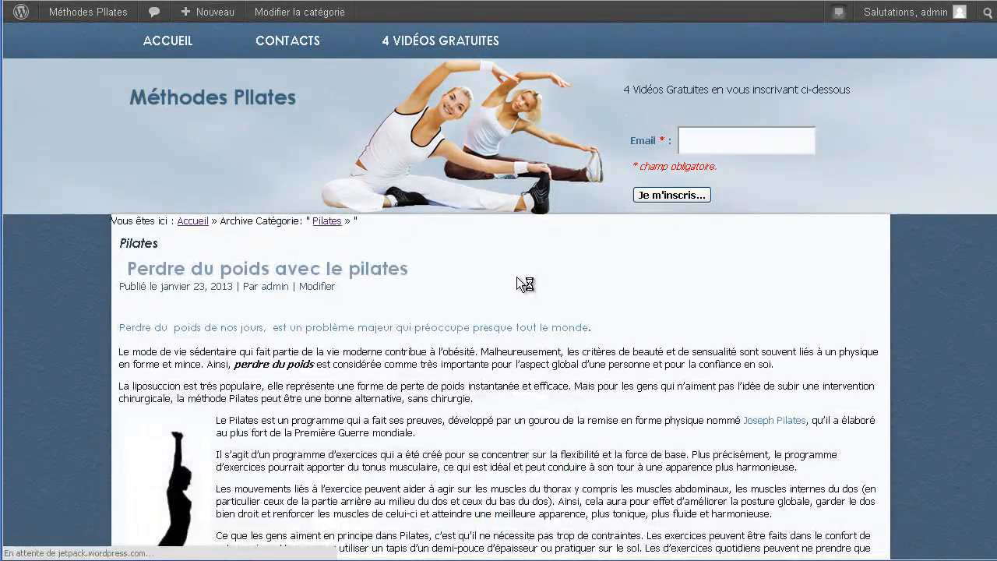
pyautogui.scroll(-5, 516, 274)
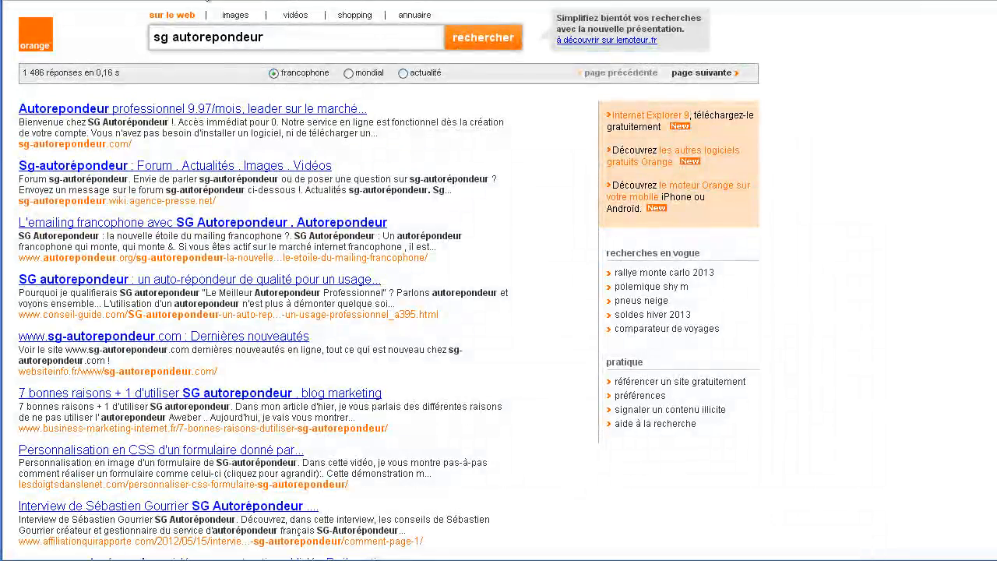
pyautogui.write('www.')
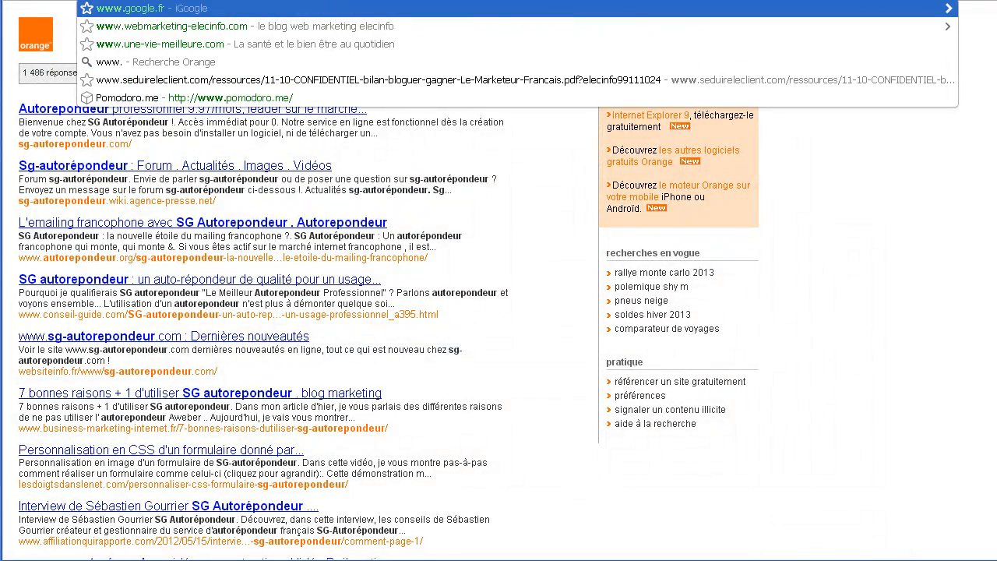
pyautogui.write('gzen')
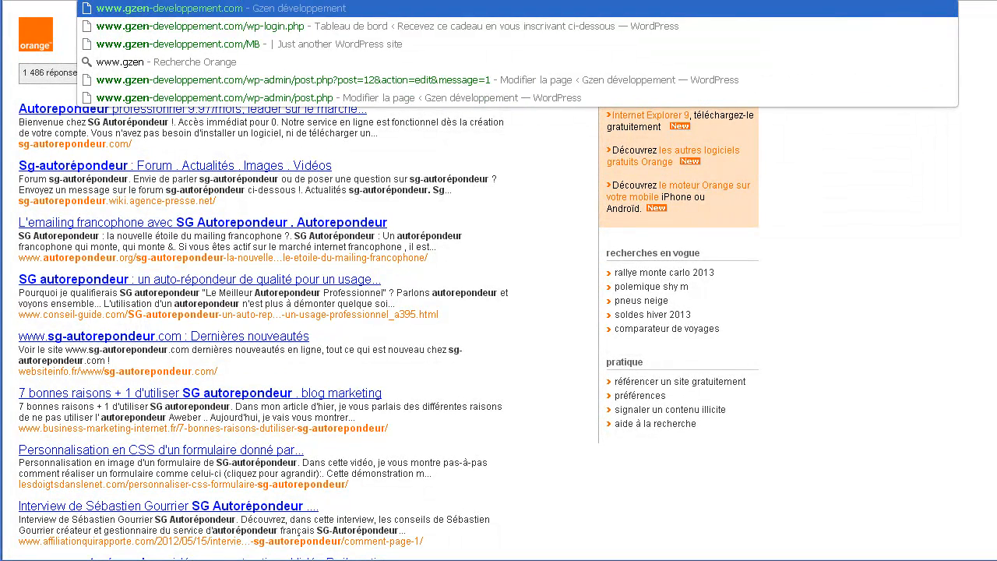
pyautogui.press('Return')
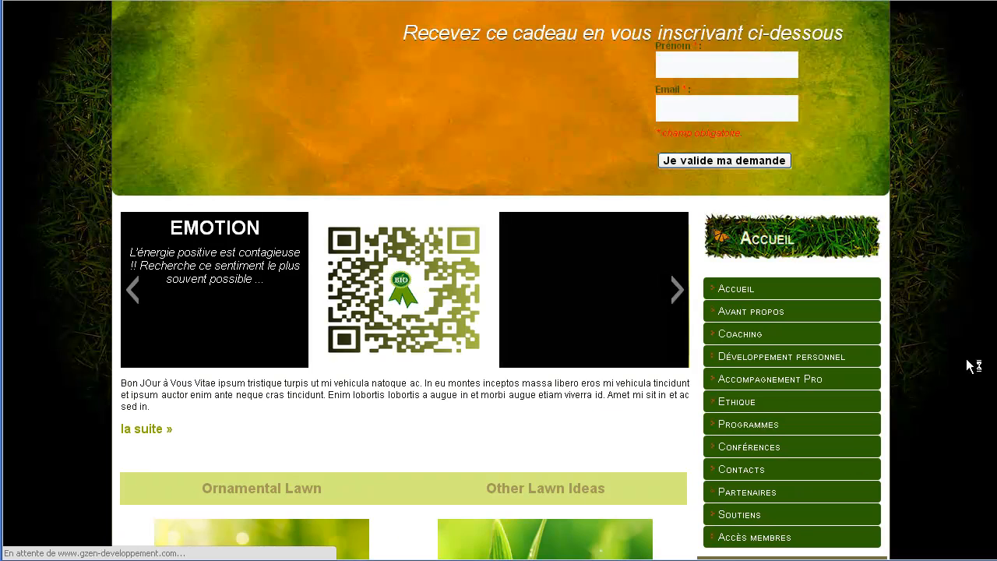
# Open the Compétences métiers page found under Ethique and Déontologie du coaching in the site's navigation.
pyautogui.moveTo(780, 317)
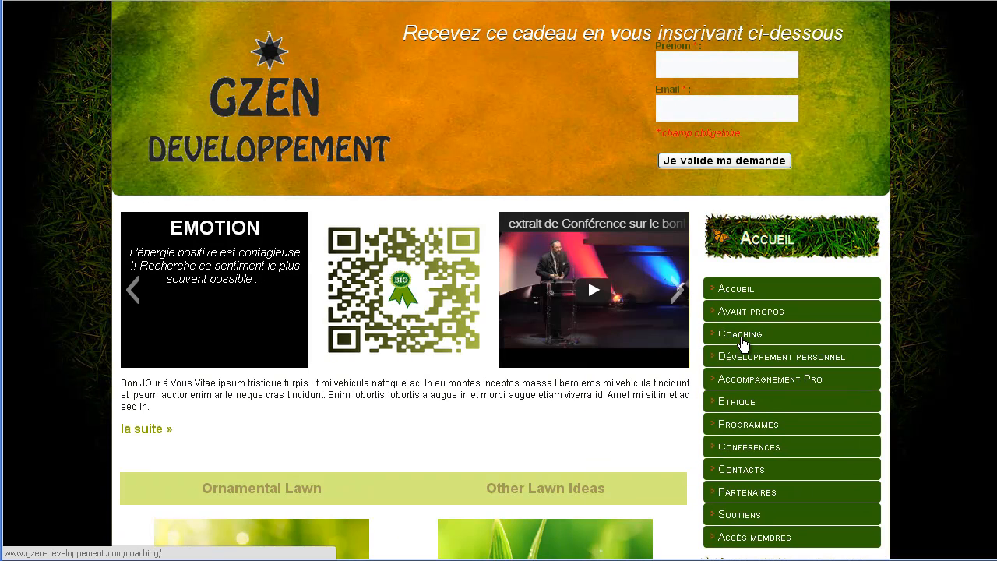
pyautogui.moveTo(746, 402)
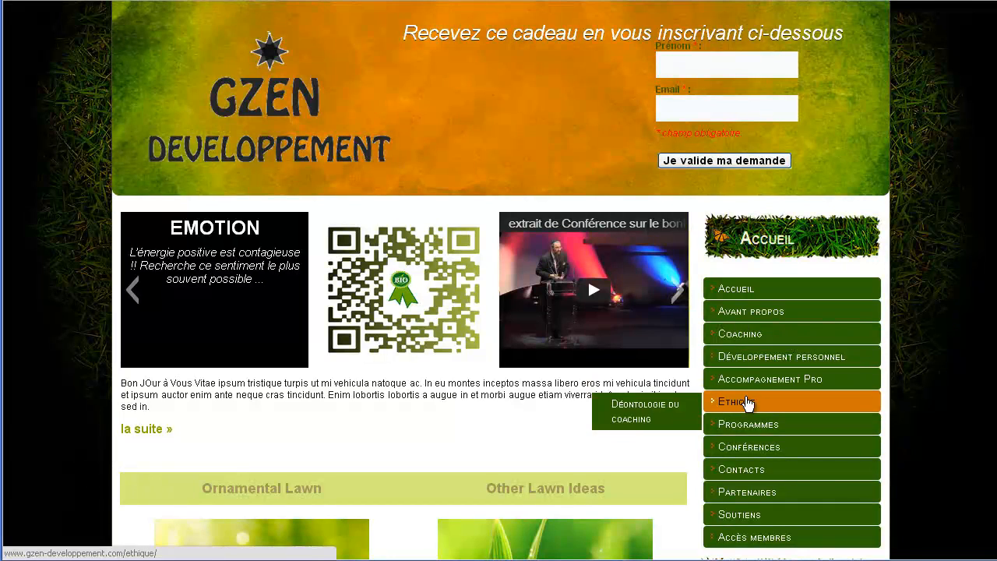
pyautogui.moveTo(654, 412)
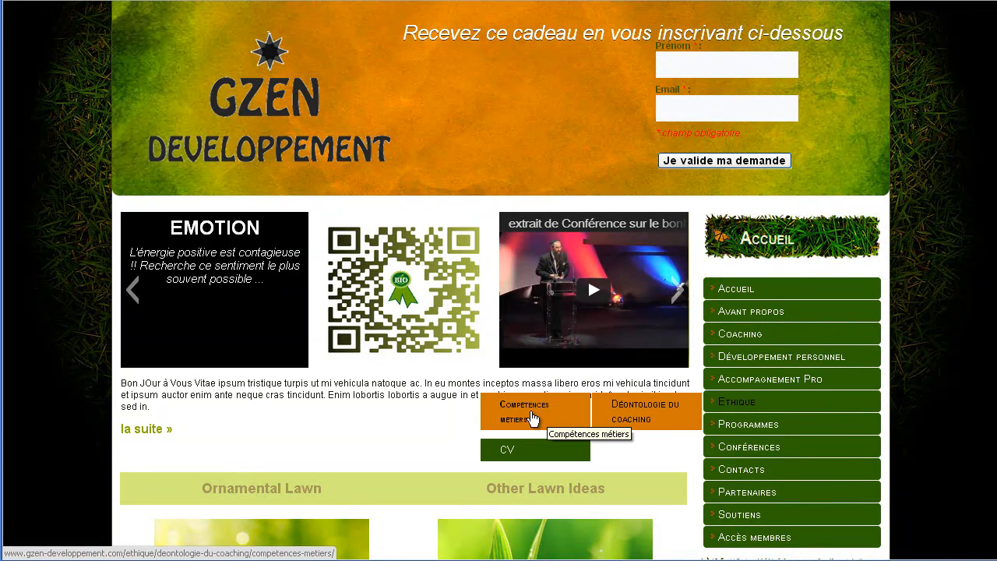
pyautogui.click(522, 418)
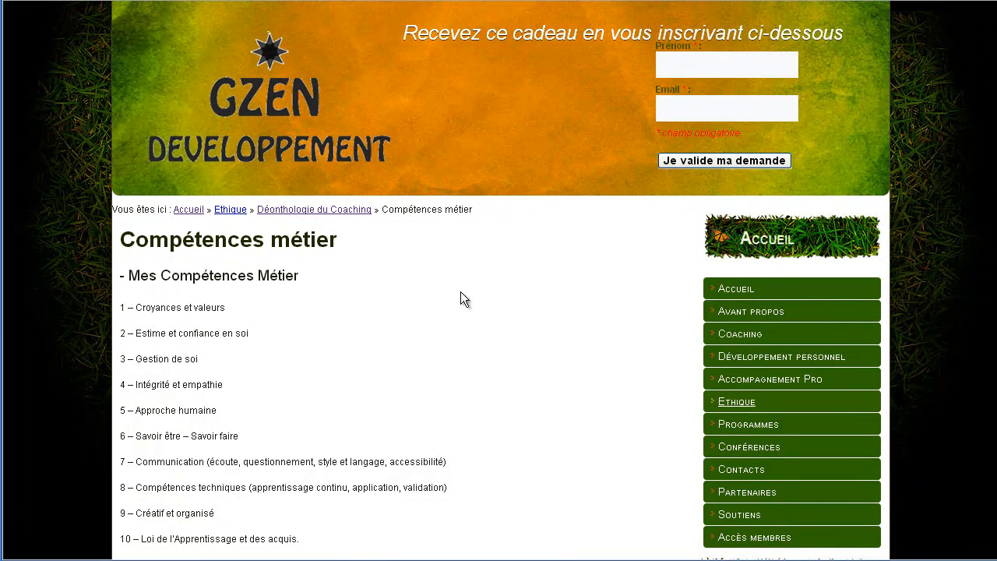
# Use the breadcrumb links to go up to Déonthologie du Coaching and back to the Accueil page.
pyautogui.click(310, 208)
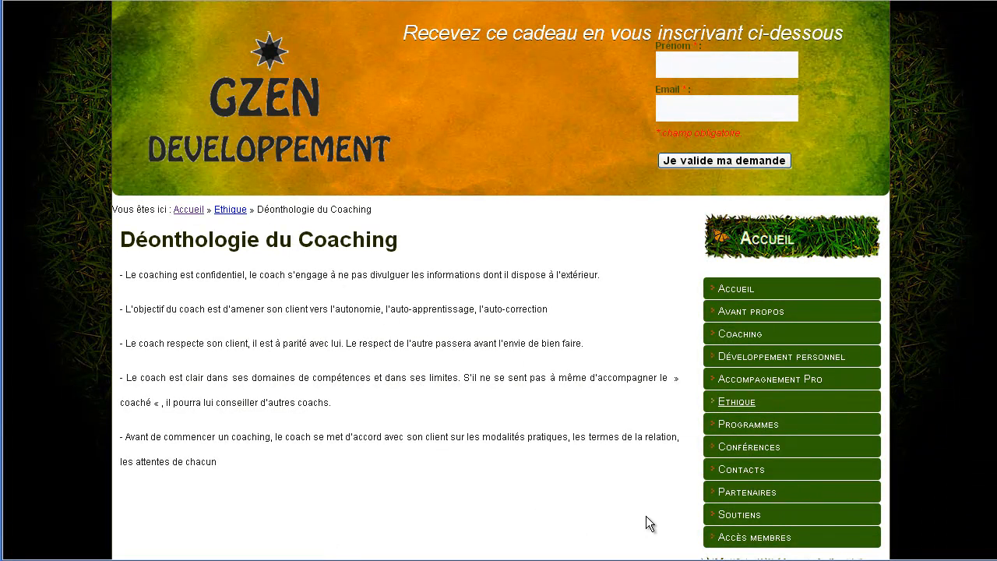
pyautogui.click(190, 211)
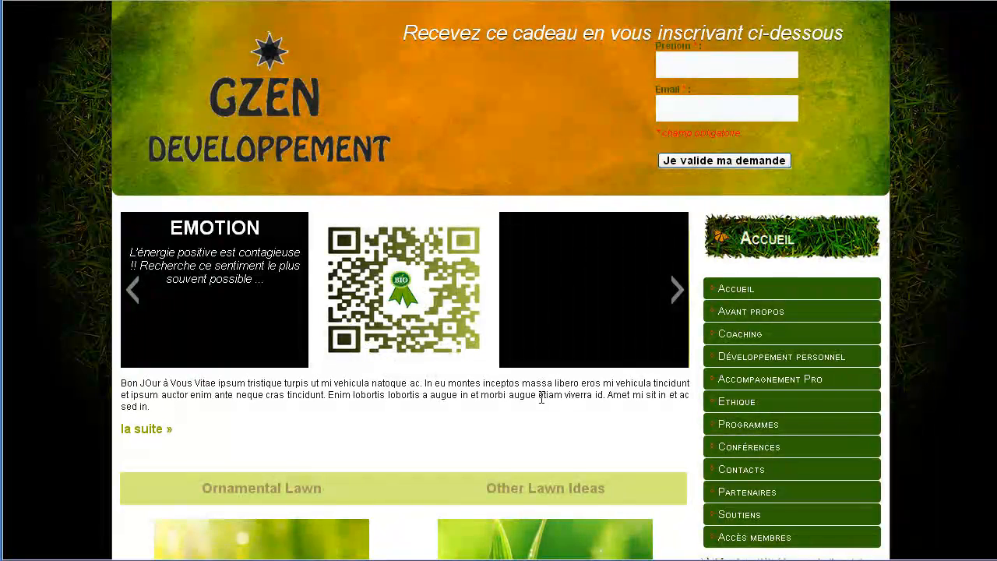
# Open the Quoi page found under Développement personnel in the site's navigation.
pyautogui.moveTo(738, 411)
pyautogui.moveTo(736, 359)
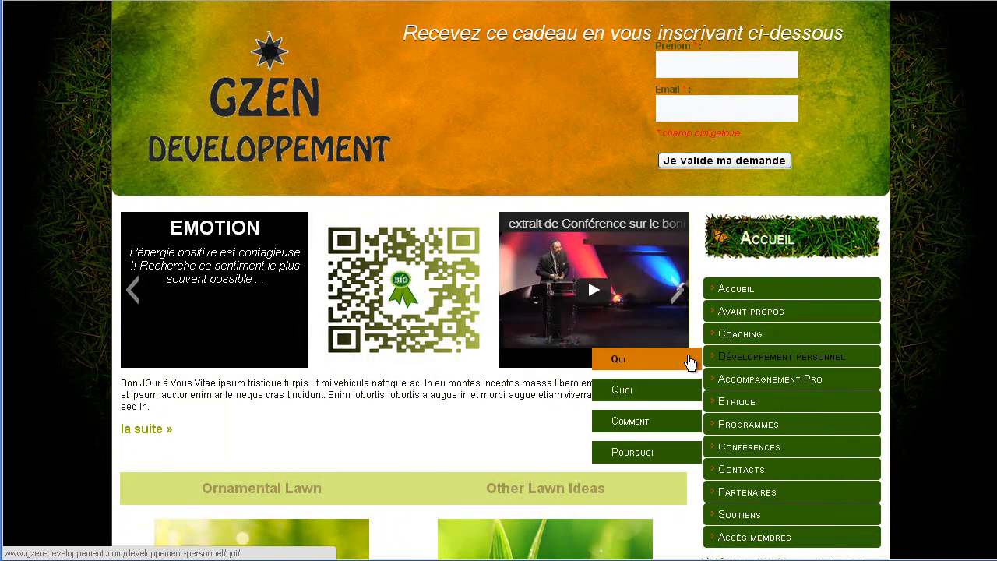
pyautogui.click(659, 390)
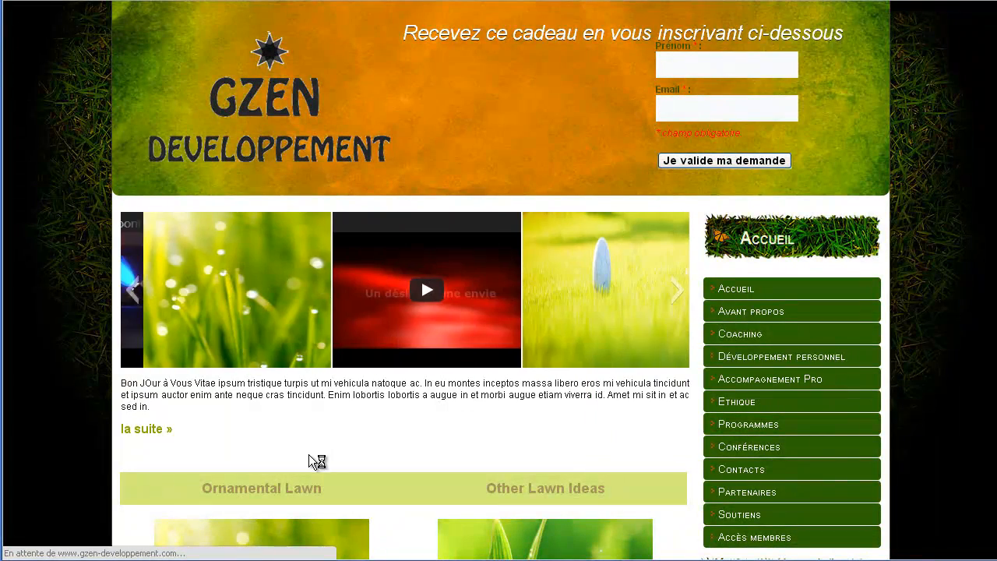